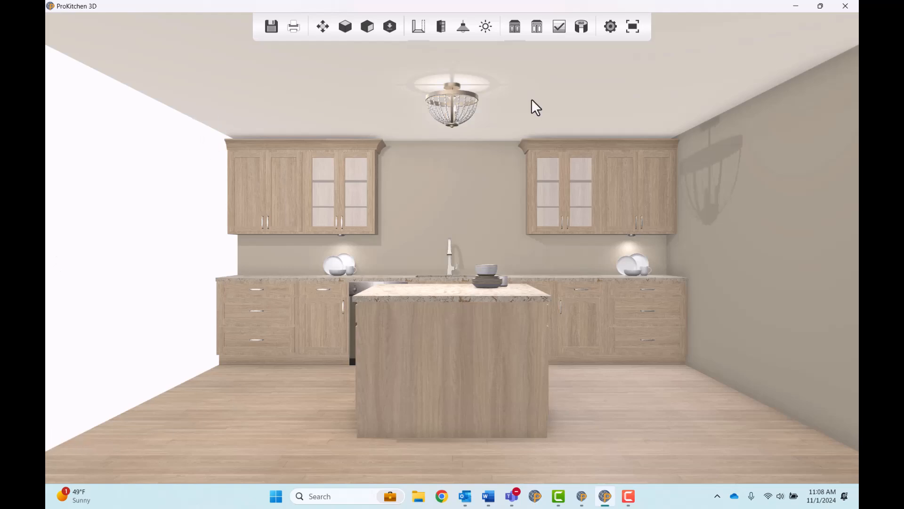
# - Draw the missing wall along the room's left side in the floor plan and return to the 3D view
pyautogui.click(845, 5)
pyautogui.click(460, 425)
pyautogui.moveTo(444, 417)
pyautogui.mouseDown()
pyautogui.moveTo(452, 333)
pyautogui.moveTo(446, 200)
pyautogui.mouseUp()
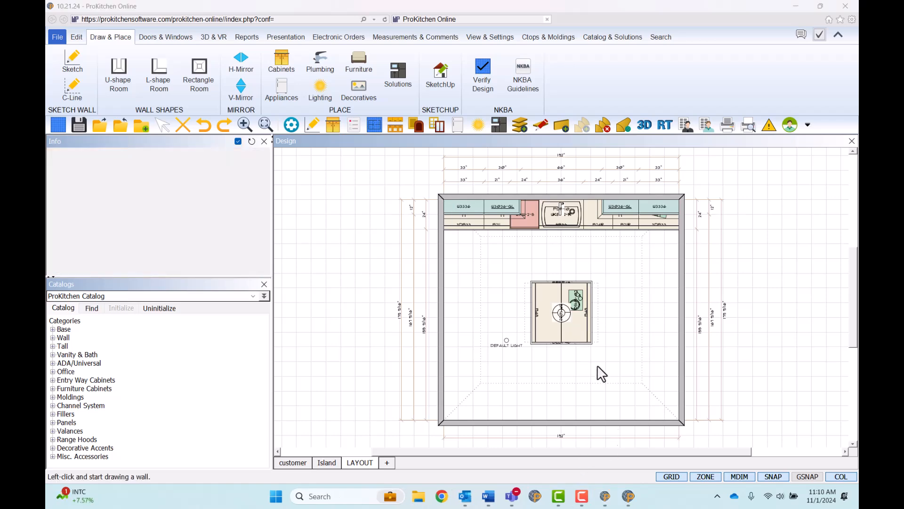
pyautogui.click(630, 499)
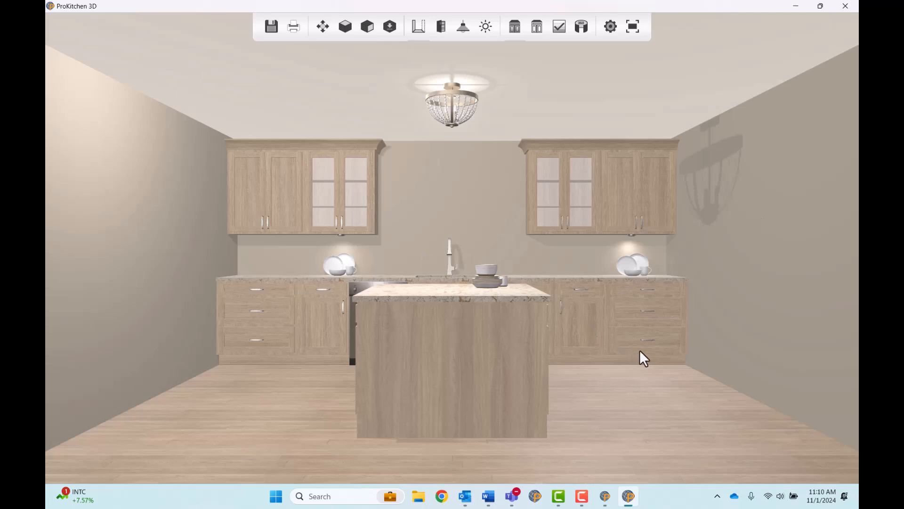
# - Examine the 3D kitchen from an angle, and frame it frontally with the island top and sink wall in view
pyautogui.moveTo(624, 343); pyautogui.dragTo(572, 347)
pyautogui.scroll(-5, 572, 347)
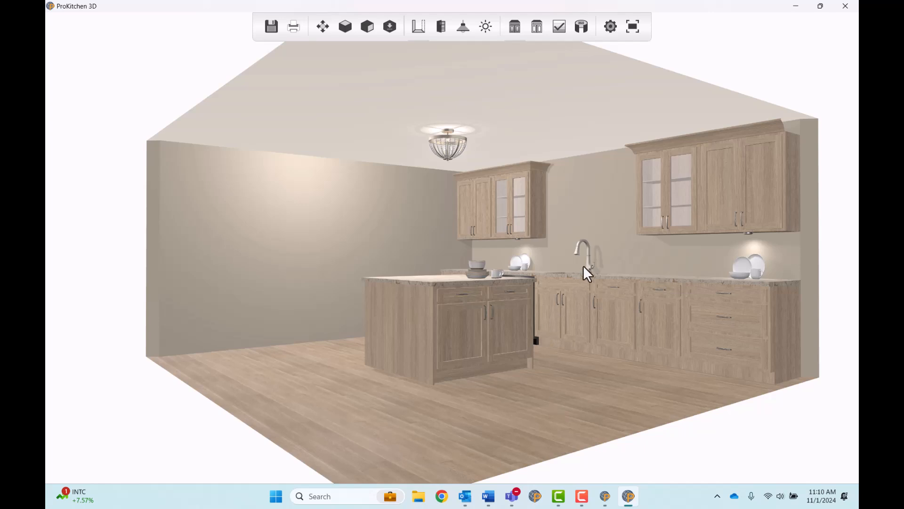
pyautogui.scroll(3, 576, 274)
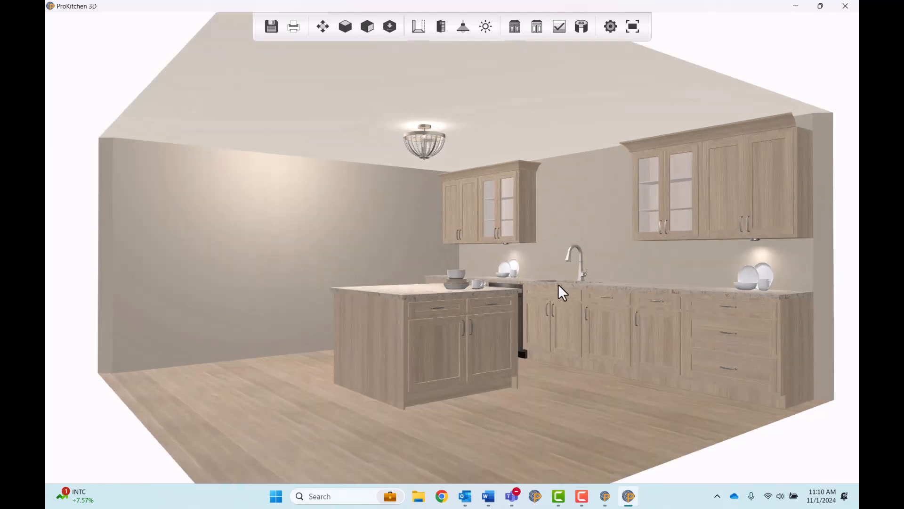
pyautogui.scroll(2, 559, 286)
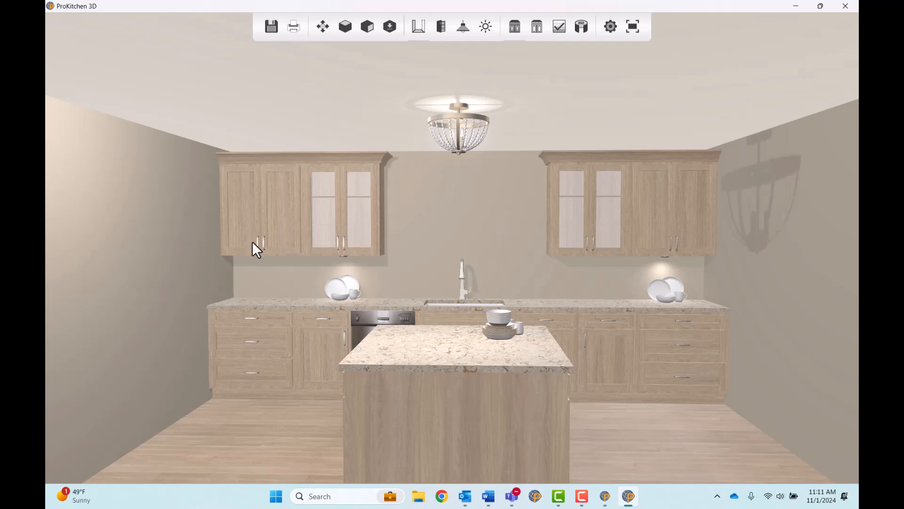
pyautogui.moveTo(496, 363); pyautogui.dragTo(497, 327, button='middle')
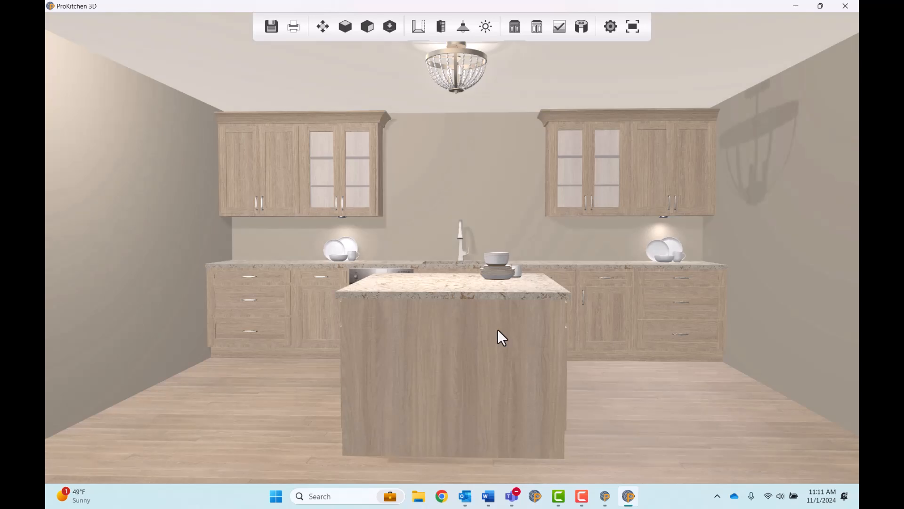
pyautogui.scroll(2, 471, 296)
pyautogui.moveTo(471, 296)
pyautogui.mouseDown(button='middle')
pyautogui.moveTo(475, 304)
pyautogui.moveTo(472, 293)
pyautogui.mouseUp(button='middle')
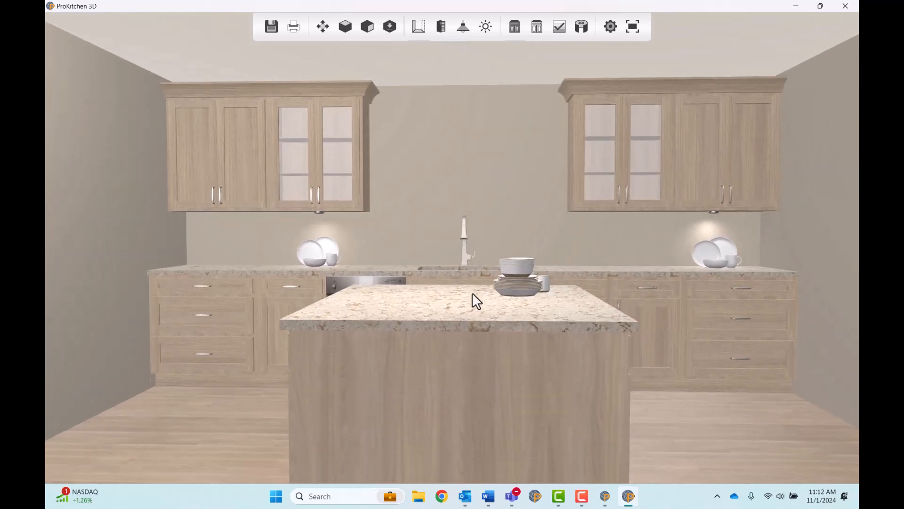
pyautogui.scroll(1, 473, 298)
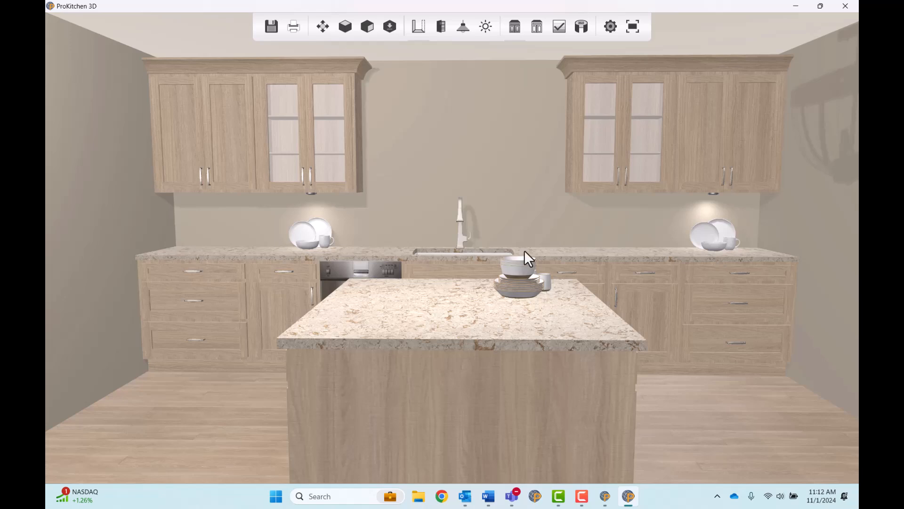
pyautogui.moveTo(723, 279); pyautogui.dragTo(471, 399)
pyautogui.scroll(2, 472, 397)
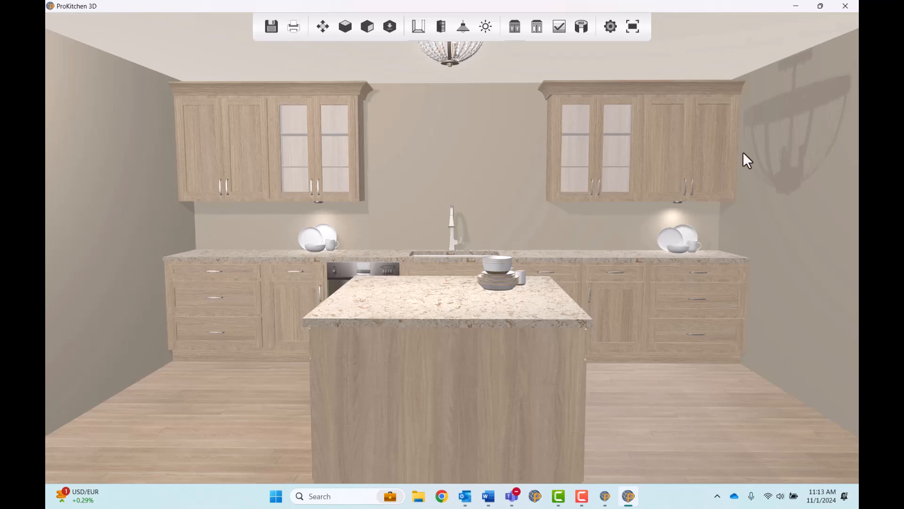
# - Open the design's texture settings for the countertop, backsplash, wallcovering and flooring
pyautogui.click(795, 6)
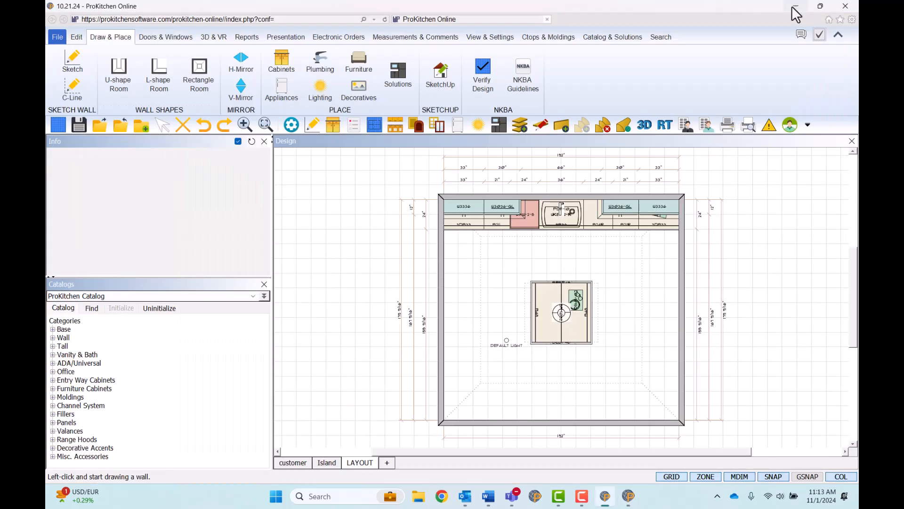
pyautogui.click(291, 125)
pyautogui.click(349, 187)
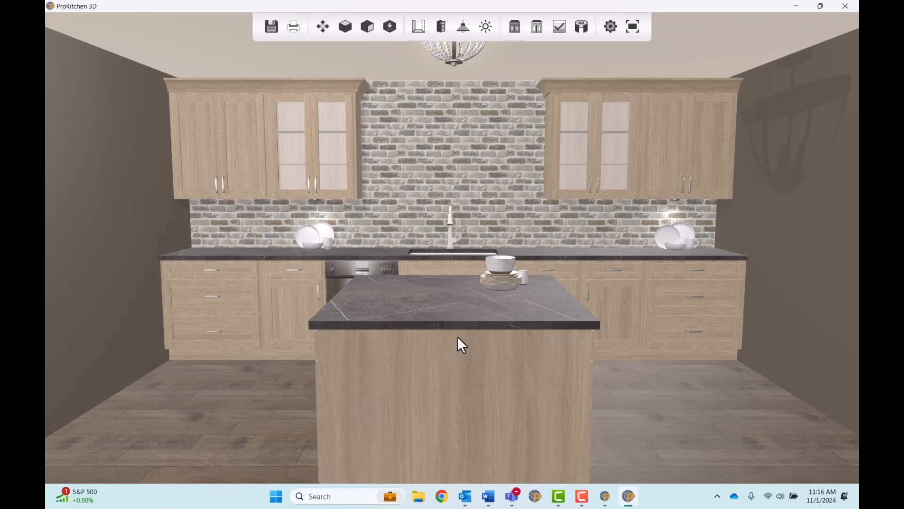
pyautogui.moveTo(457, 337); pyautogui.dragTo(456, 337, button='middle')
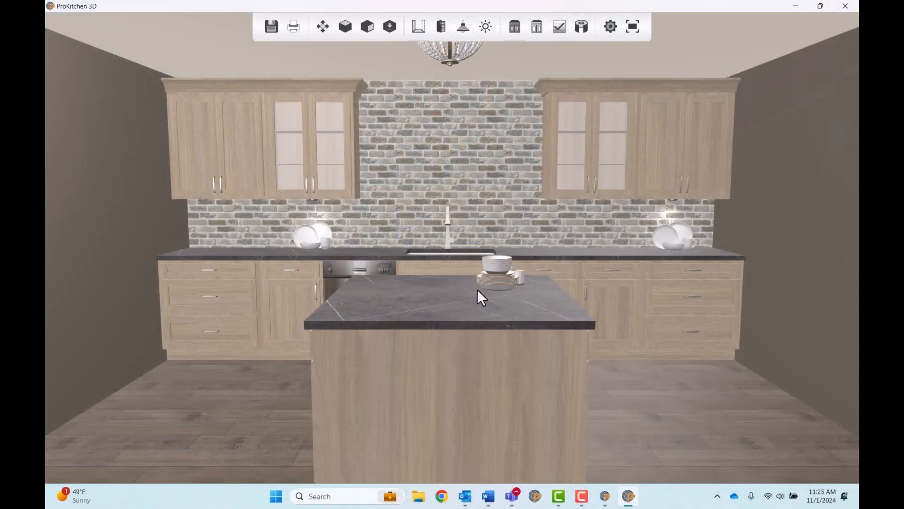
pyautogui.moveTo(478, 290); pyautogui.dragTo(476, 290)
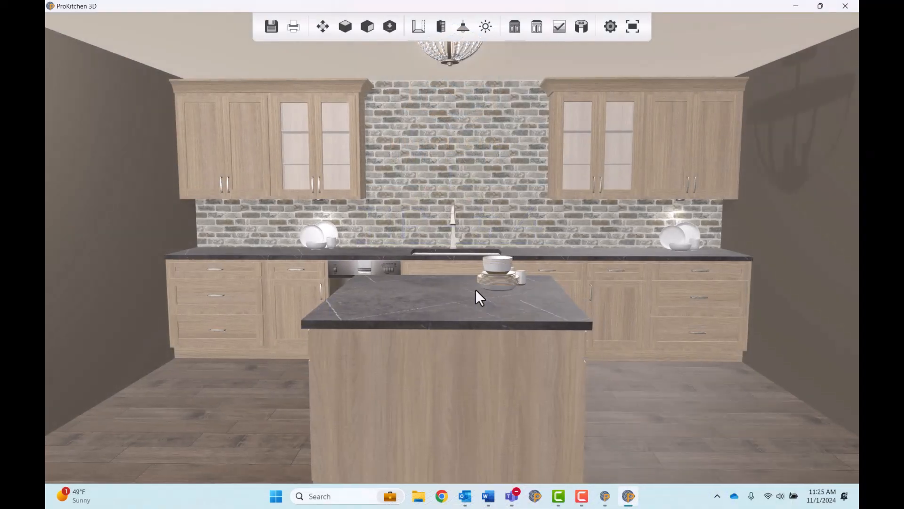
pyautogui.moveTo(475, 289); pyautogui.dragTo(477, 289)
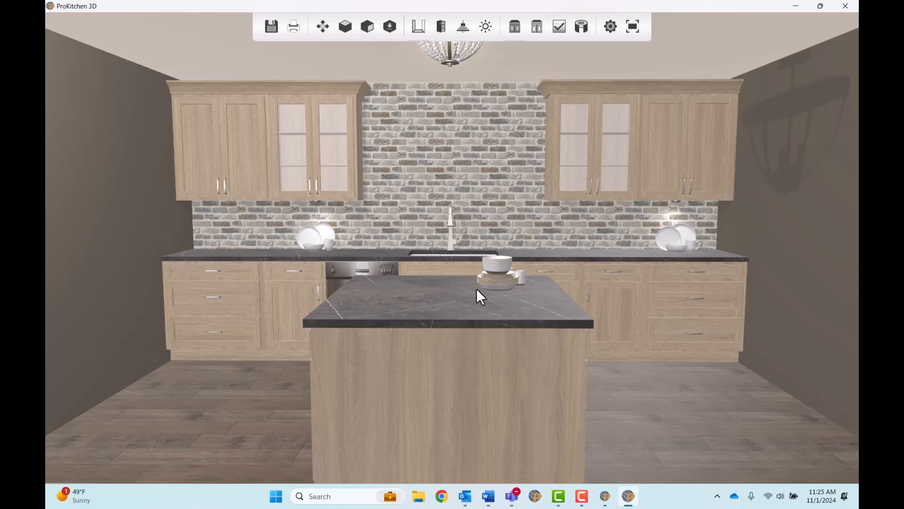
pyautogui.moveTo(475, 288); pyautogui.dragTo(477, 288)
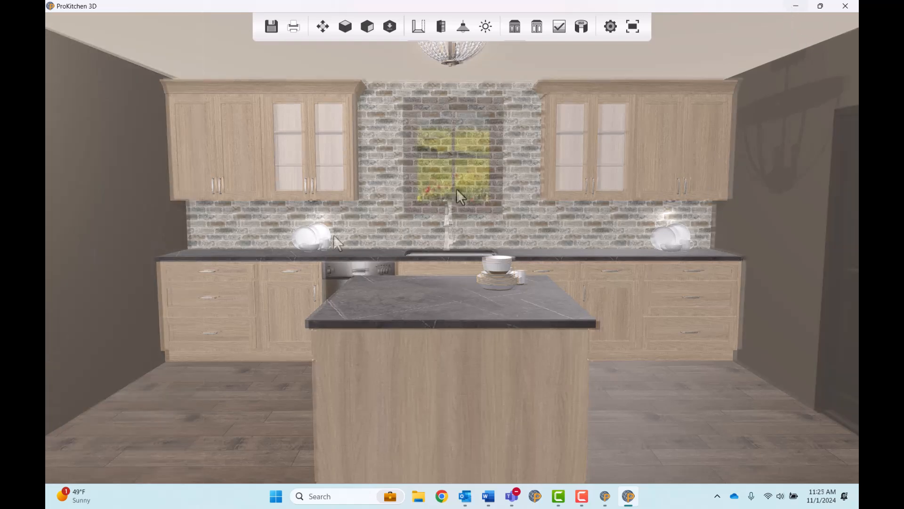
pyautogui.moveTo(411, 269); pyautogui.dragTo(410, 269, button='middle')
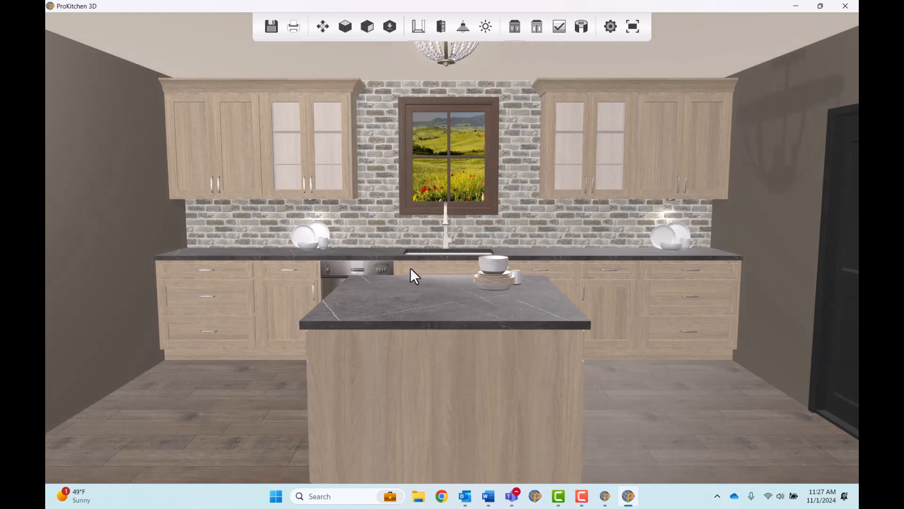
pyautogui.moveTo(410, 268); pyautogui.dragTo(411, 268, button='middle')
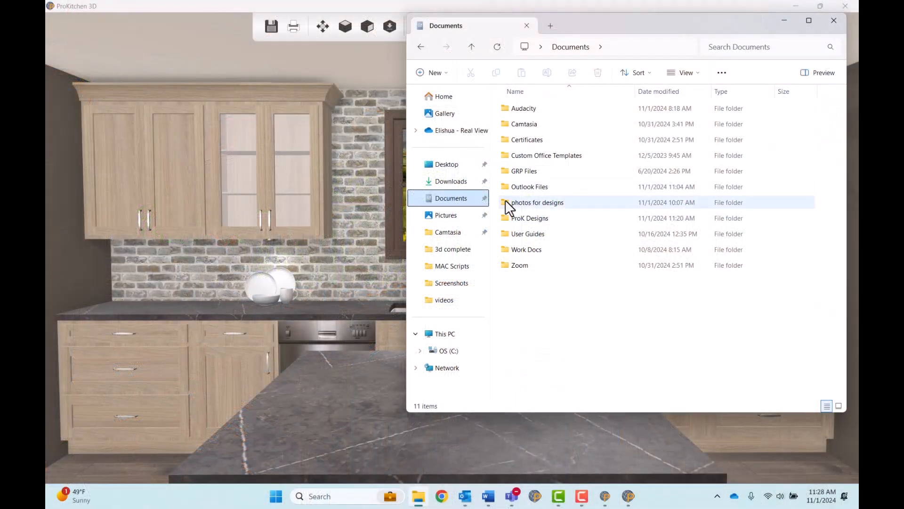
# - Open the landscape photo v2 from the "photos for designs" folder in the photo editor's light and color adjustments
pyautogui.doubleClick(506, 201)
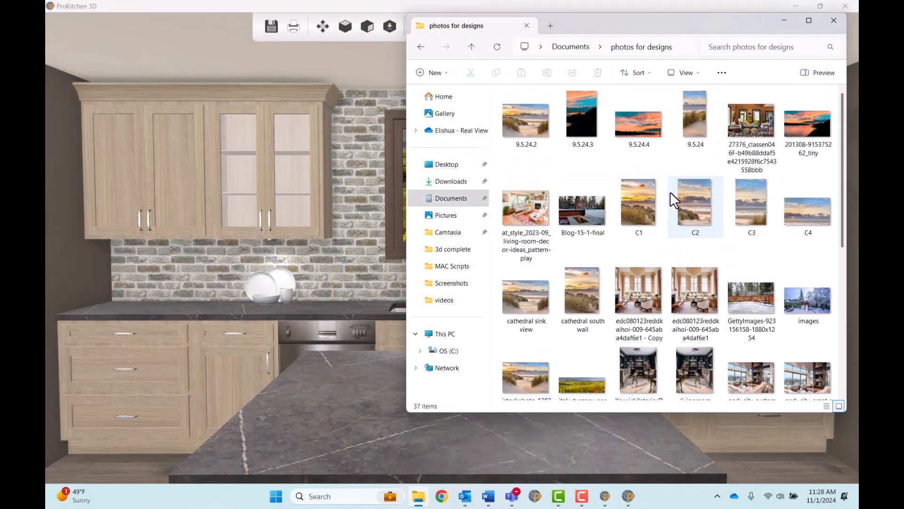
pyautogui.scroll(-5, 673, 197)
pyautogui.doubleClick(644, 314)
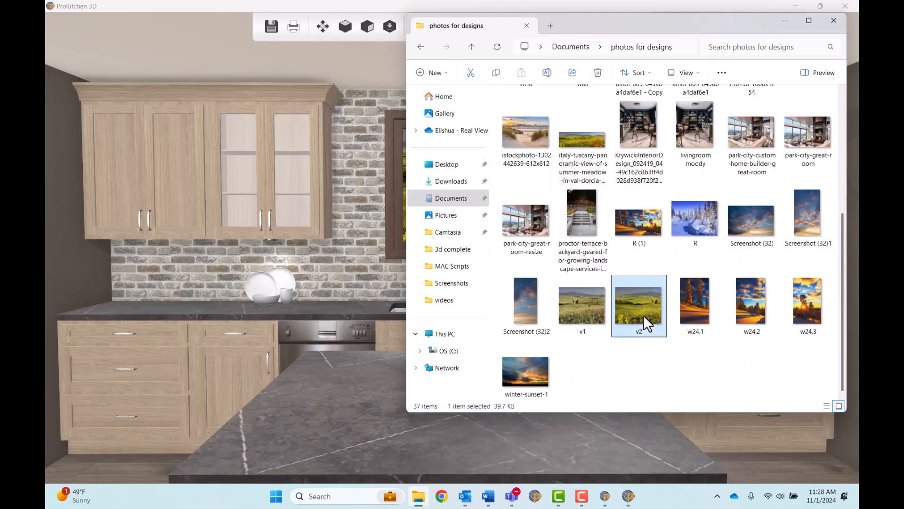
pyautogui.click(626, 26)
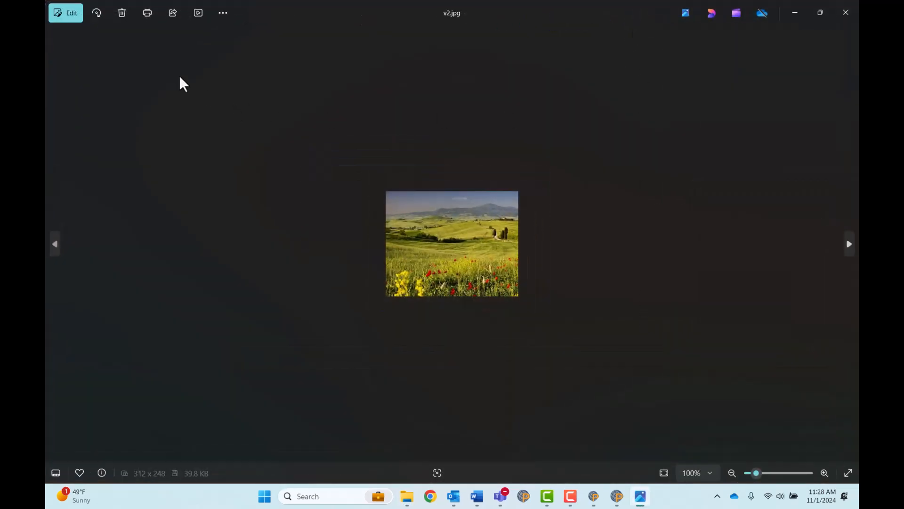
pyautogui.click(71, 14)
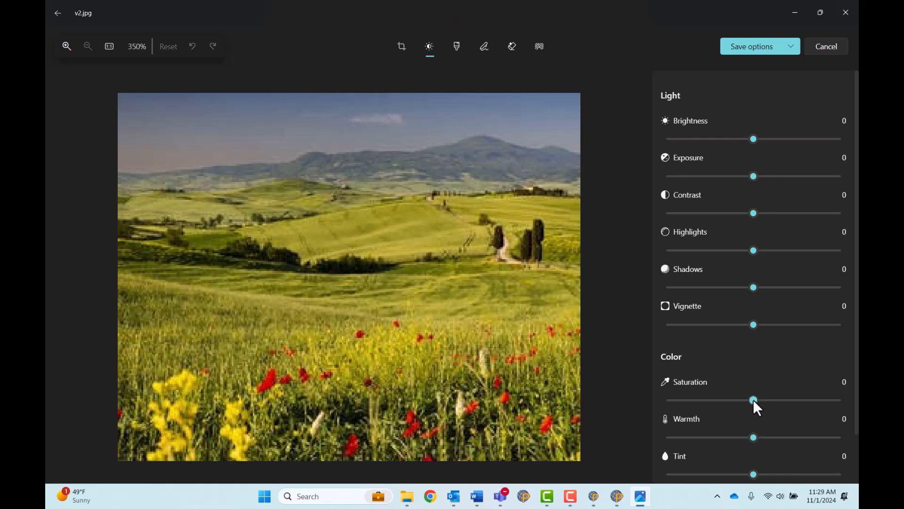
# - Reduce the landscape photo's saturation to -29 and save it as a copy named v2 light
pyautogui.moveTo(753, 400); pyautogui.dragTo(726, 400)
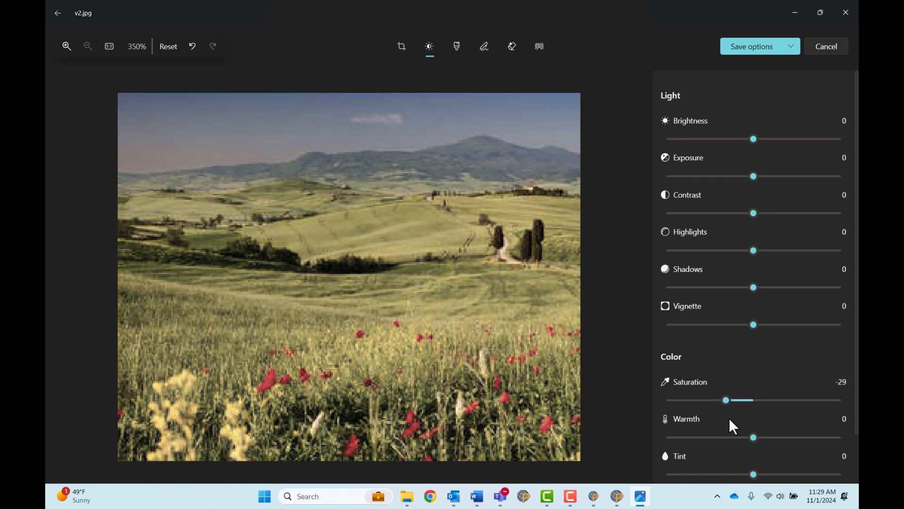
pyautogui.click(758, 46)
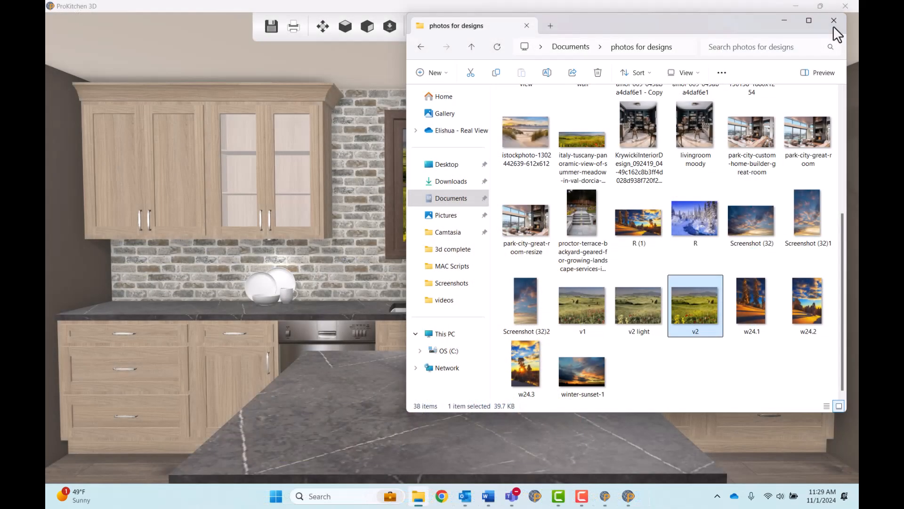
pyautogui.click(833, 20)
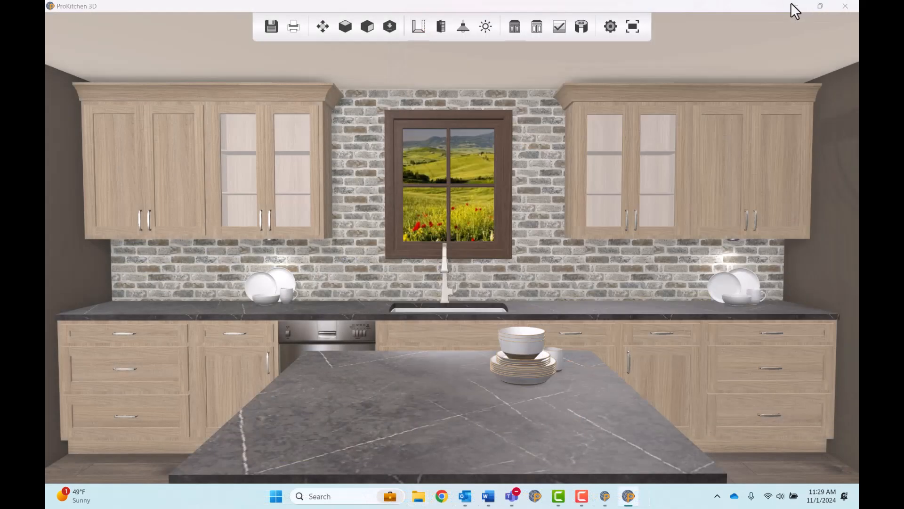
# - Set the view behind the window over the sink to v2 light.jpg from "photos for designs" and return to the 3D view
pyautogui.click(796, 5)
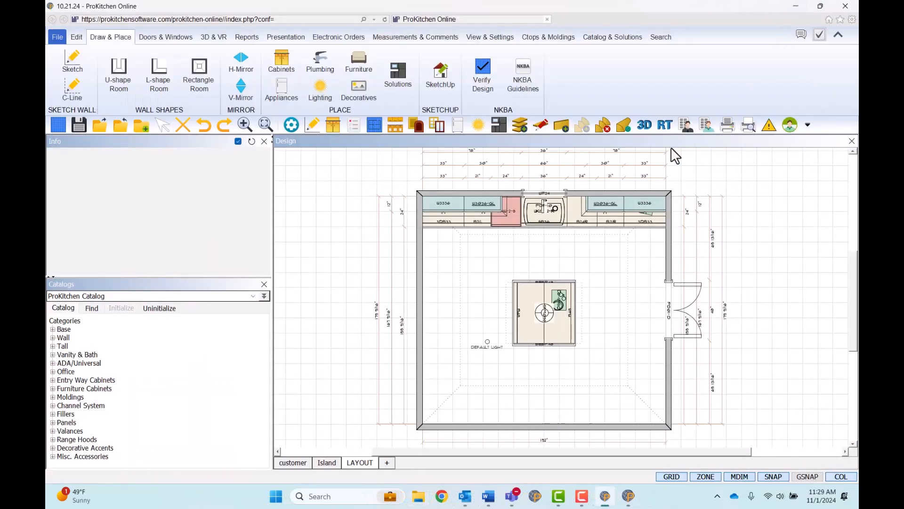
pyautogui.doubleClick(556, 192)
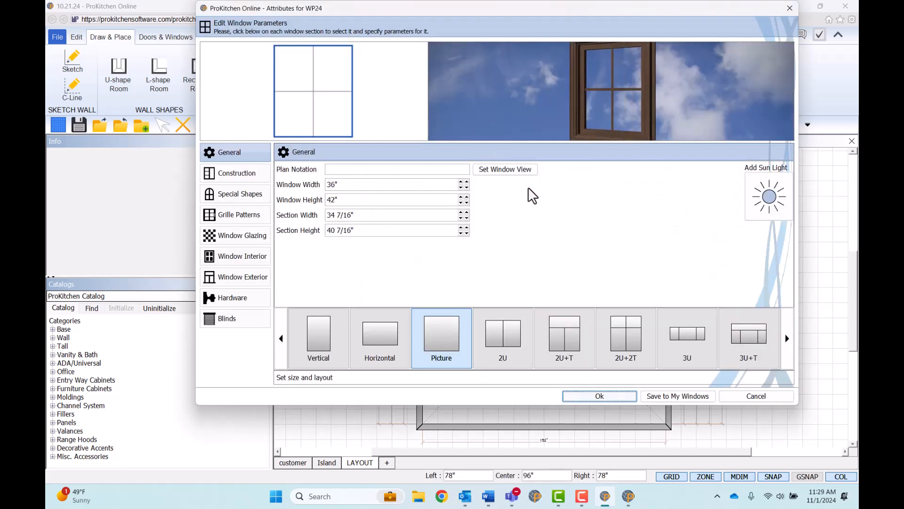
pyautogui.click(518, 171)
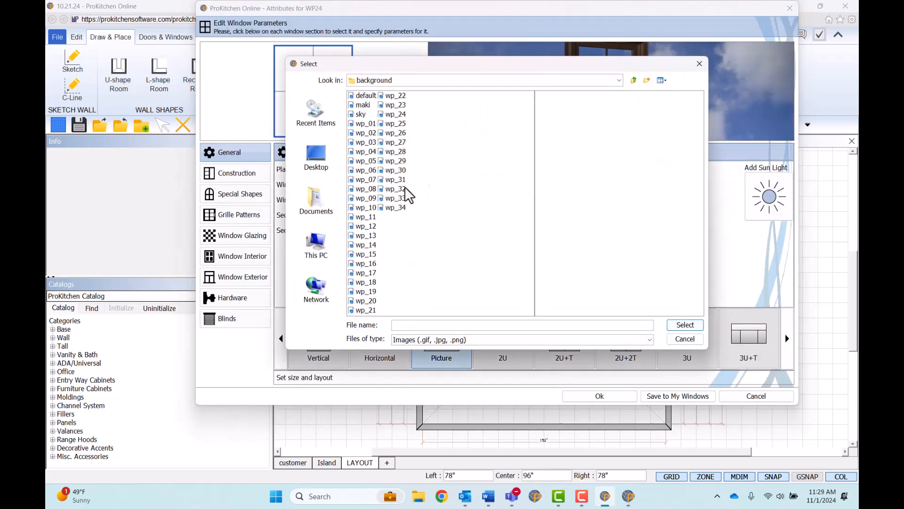
pyautogui.click(316, 201)
pyautogui.click(355, 153)
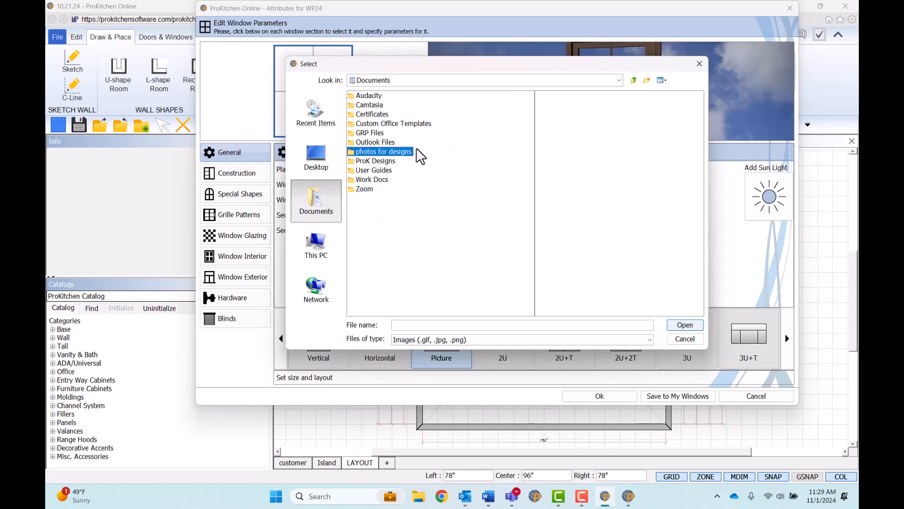
pyautogui.doubleClick(354, 152)
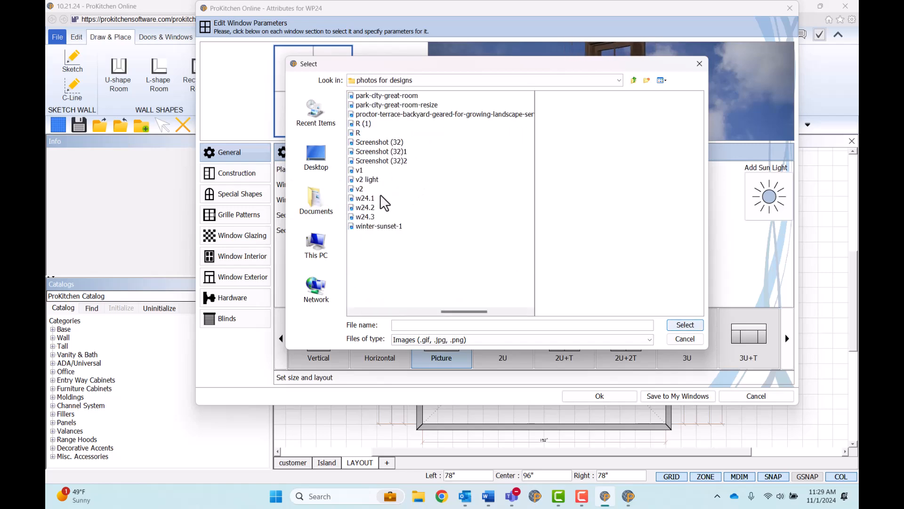
pyautogui.click(376, 180)
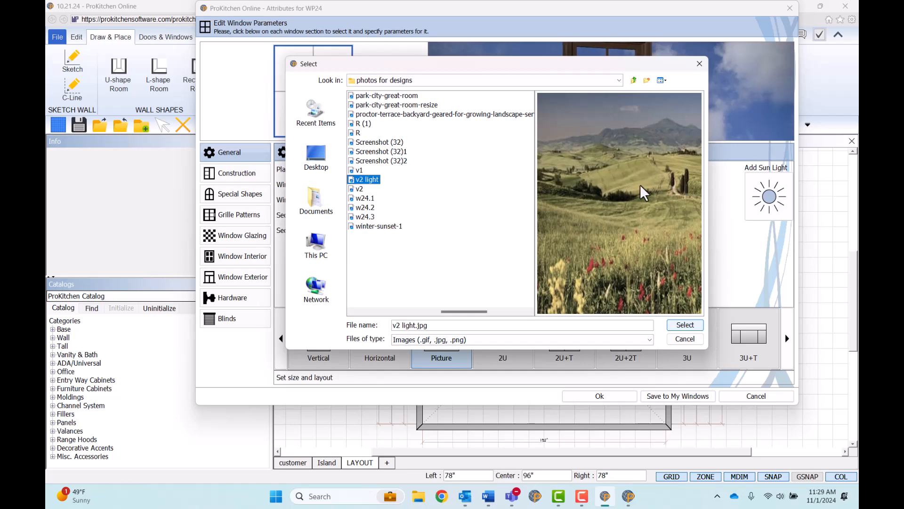
pyautogui.click(699, 328)
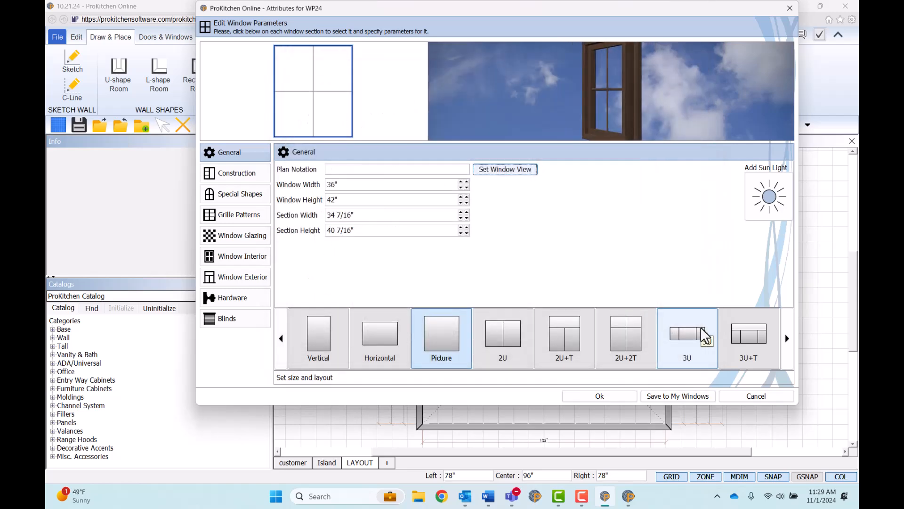
pyautogui.click(623, 398)
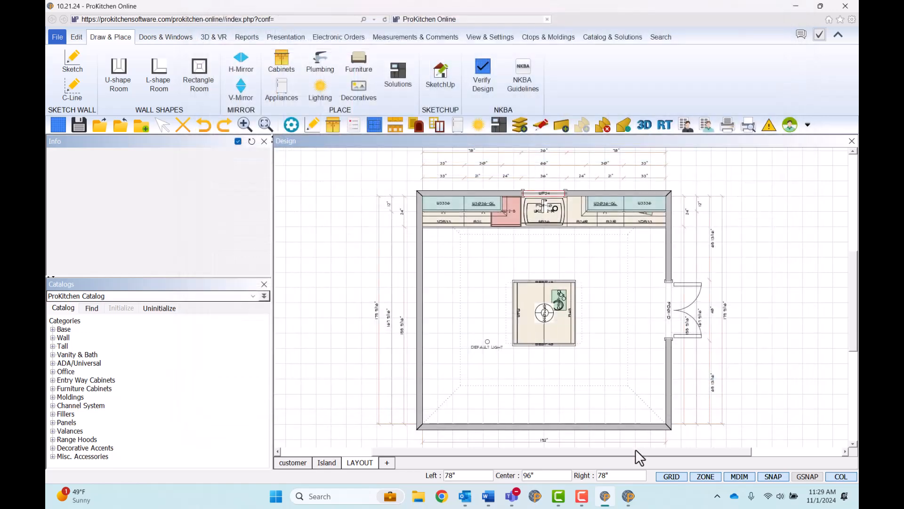
pyautogui.click(629, 497)
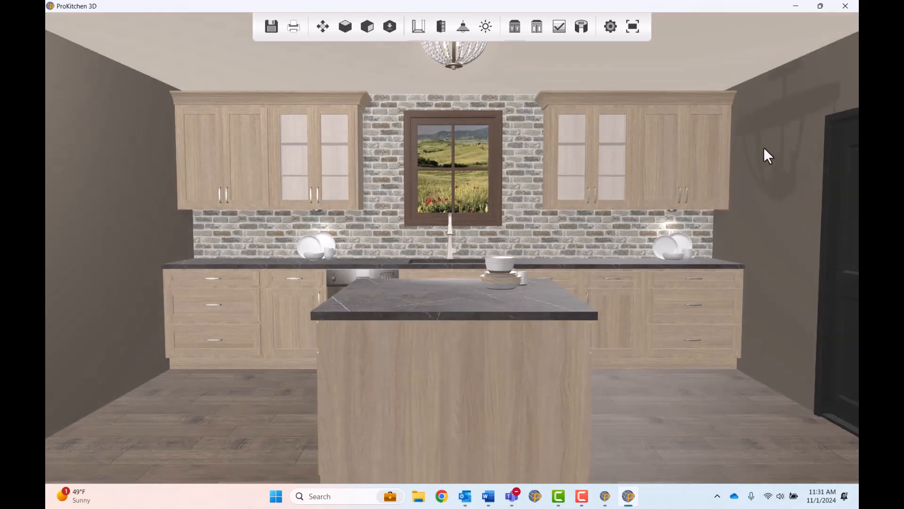
# - Set the countertop sheen to High-Gloss and the flooring sheen to Gloss in the design's texture settings, and view the reflections in 3D
pyautogui.click(796, 5)
pyautogui.click(292, 125)
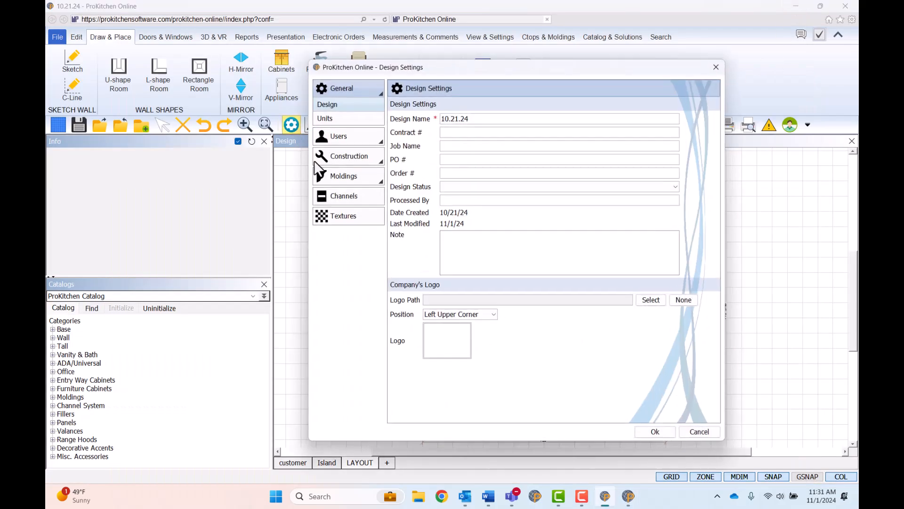
pyautogui.click(348, 188)
pyautogui.moveTo(539, 134); pyautogui.dragTo(613, 133)
pyautogui.moveTo(541, 370); pyautogui.dragTo(612, 370)
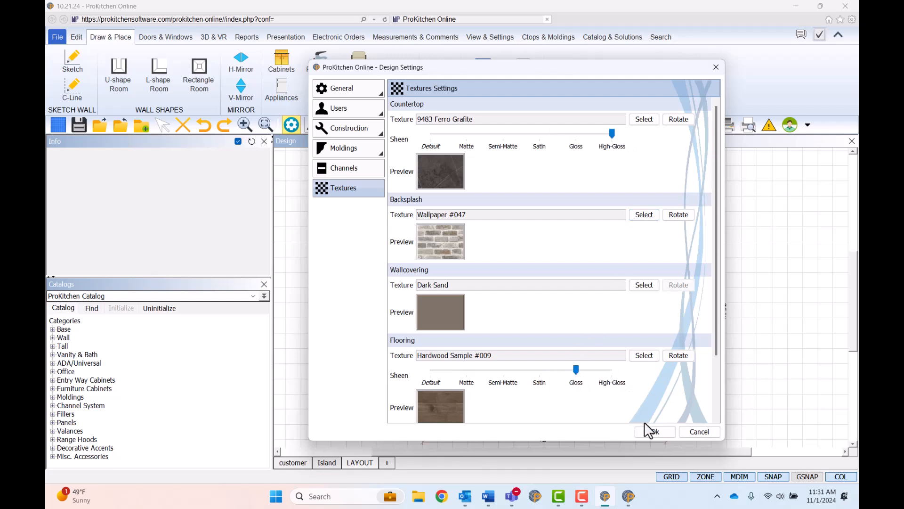
pyautogui.click(654, 431)
pyautogui.click(630, 494)
pyautogui.moveTo(450, 236); pyautogui.dragTo(452, 246)
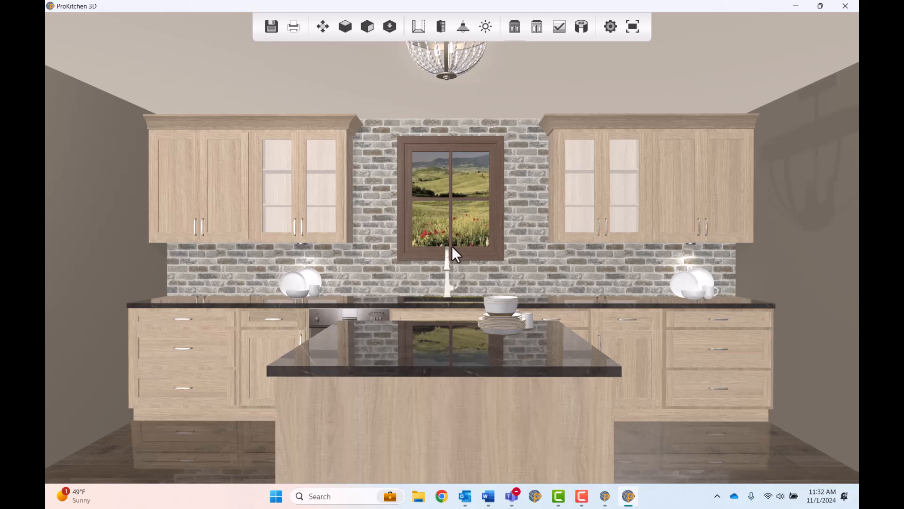
pyautogui.moveTo(452, 248); pyautogui.dragTo(452, 250)
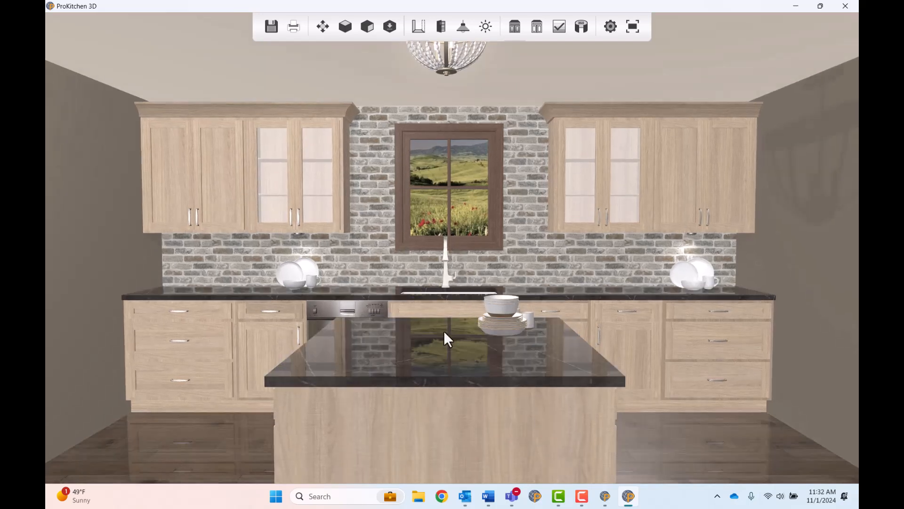
pyautogui.scroll(3, 454, 279)
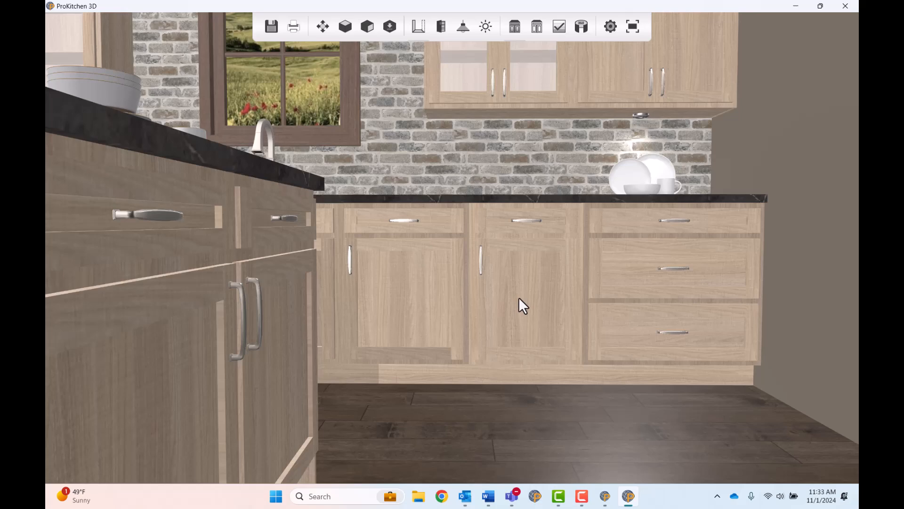
pyautogui.scroll(-5, 519, 297)
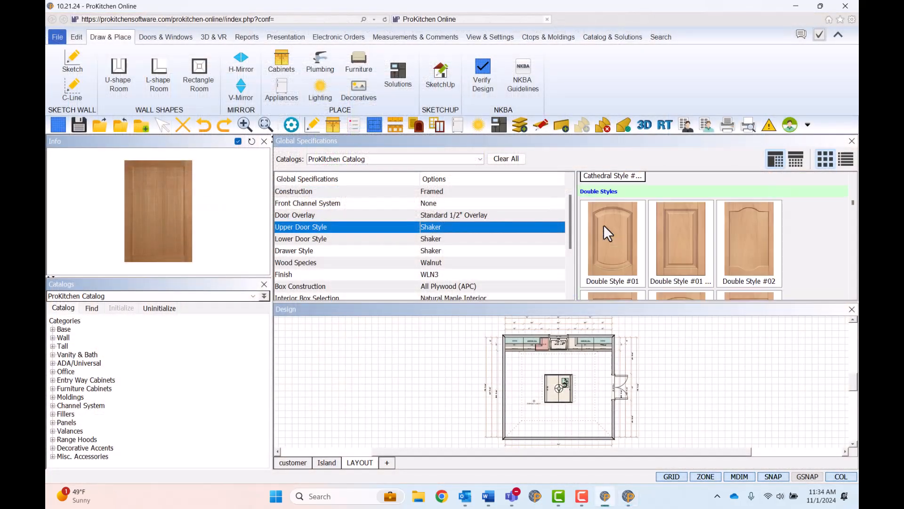
pyautogui.scroll(-10, 603, 224)
# - Change the profile in the construction attributes of the WP24 window over the sink
pyautogui.click(604, 224)
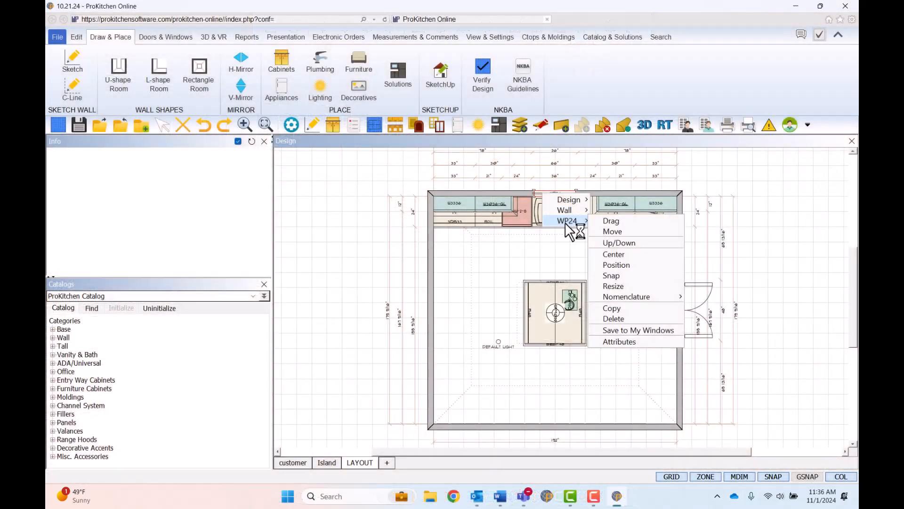
pyautogui.click(595, 341)
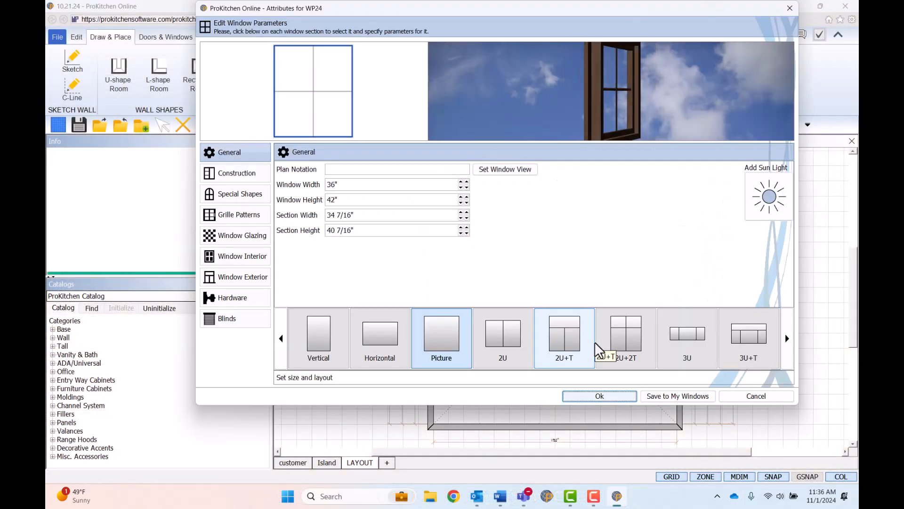
pyautogui.click(241, 175)
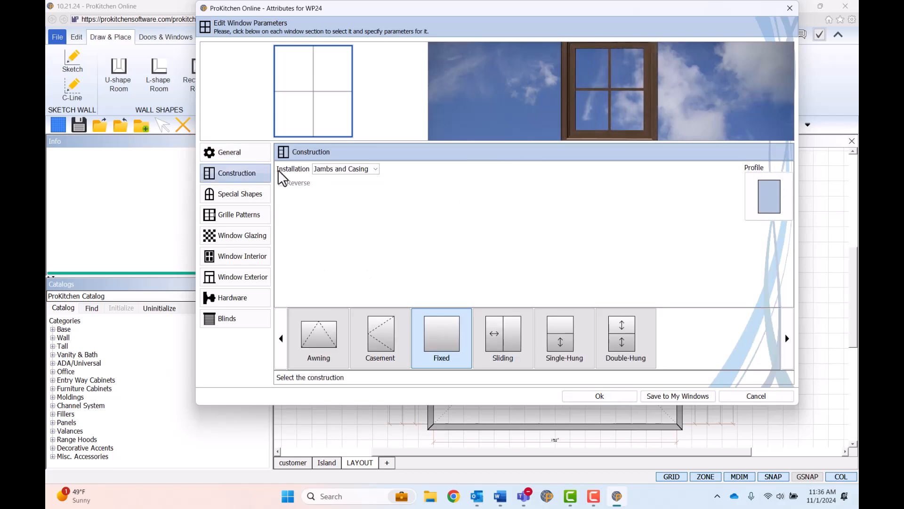
pyautogui.click(779, 212)
pyautogui.click(714, 201)
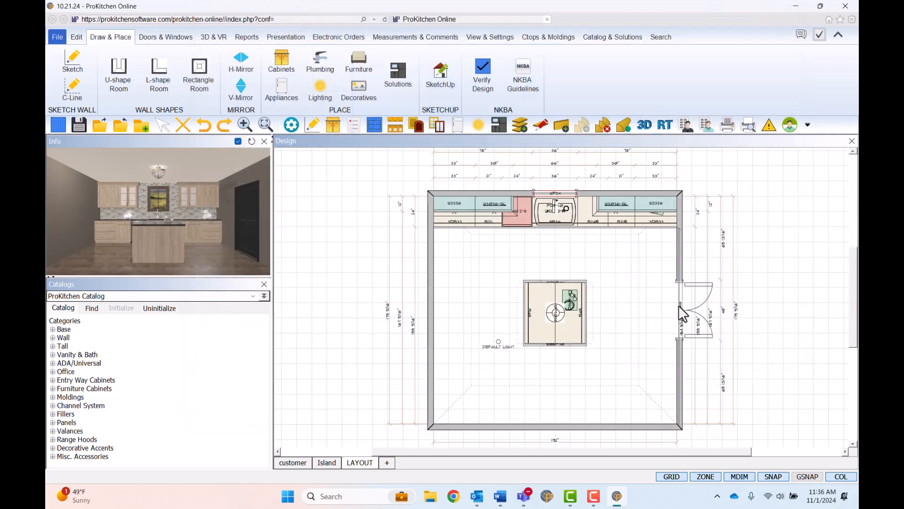
# - Open the double door's attributes and compare the French and Louvered door types with the Panel type
pyautogui.doubleClick(679, 305)
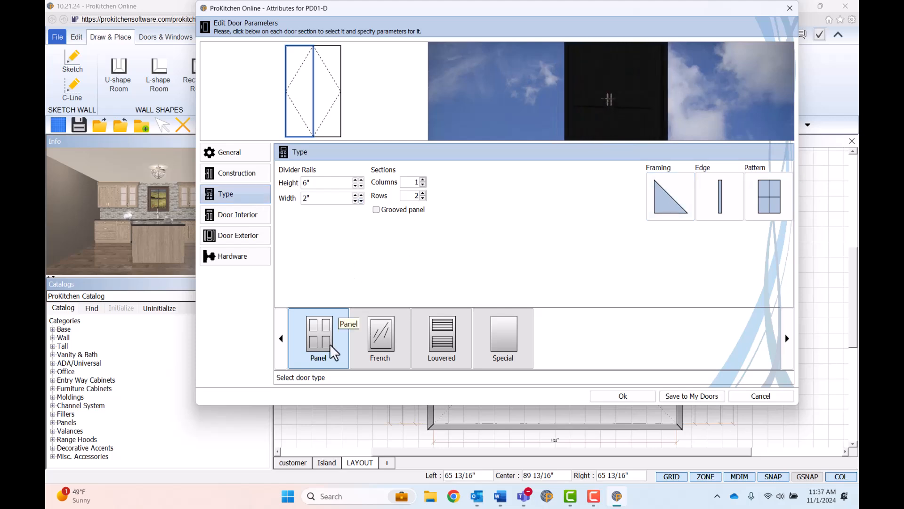
pyautogui.click(393, 336)
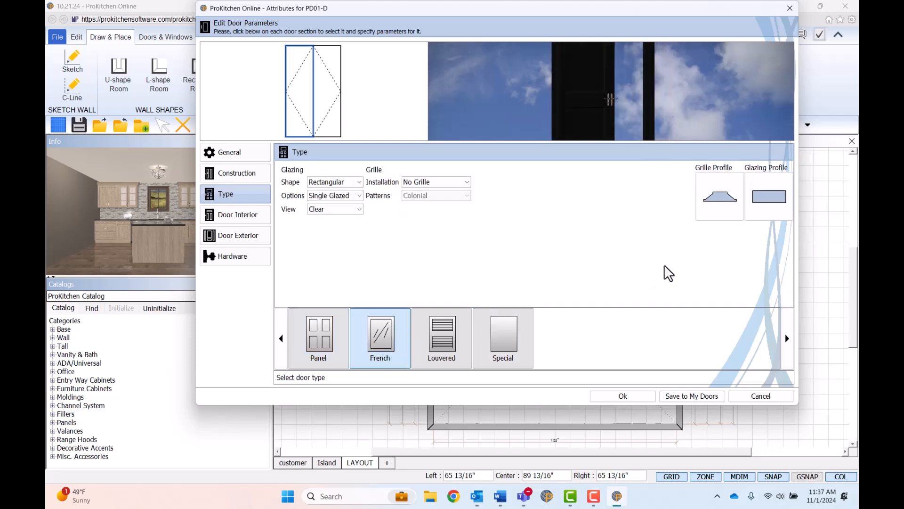
pyautogui.click(454, 347)
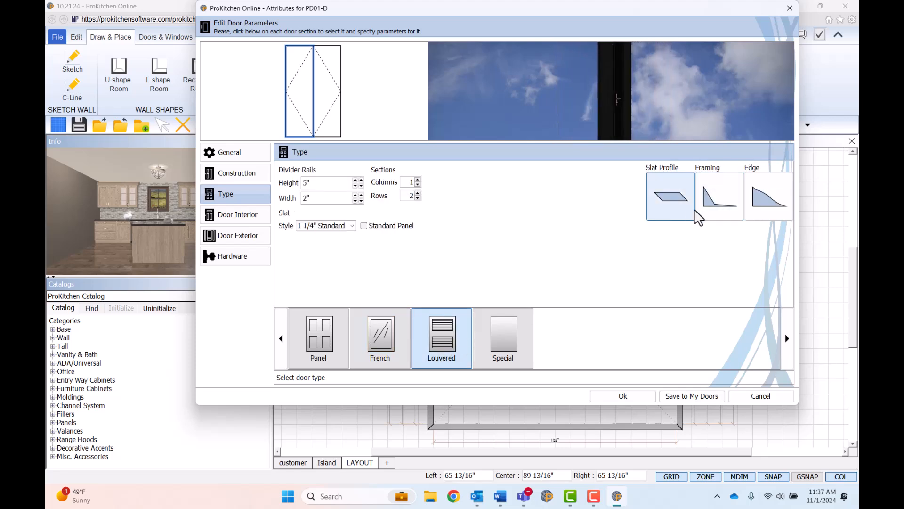
pyautogui.click(314, 330)
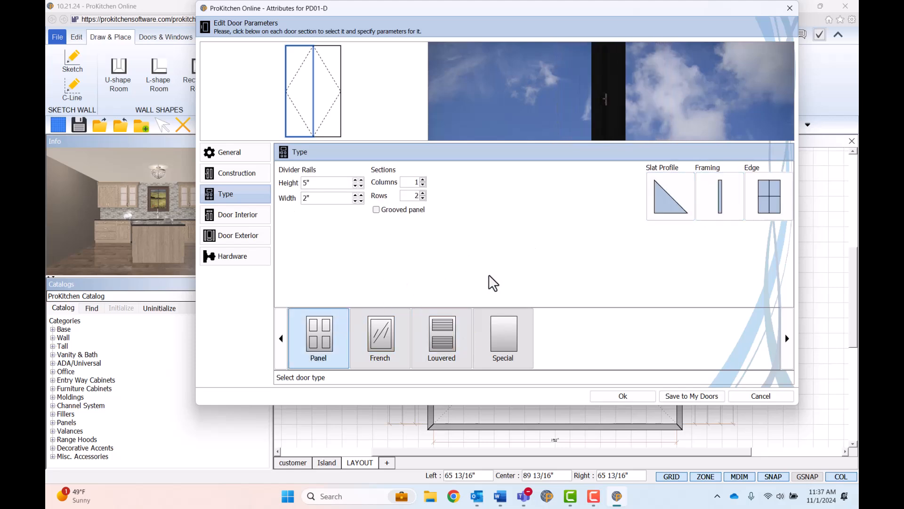
# - Choose the concave framing profile for the Panel door and the rounded casing profile for the door interior
pyautogui.click(667, 207)
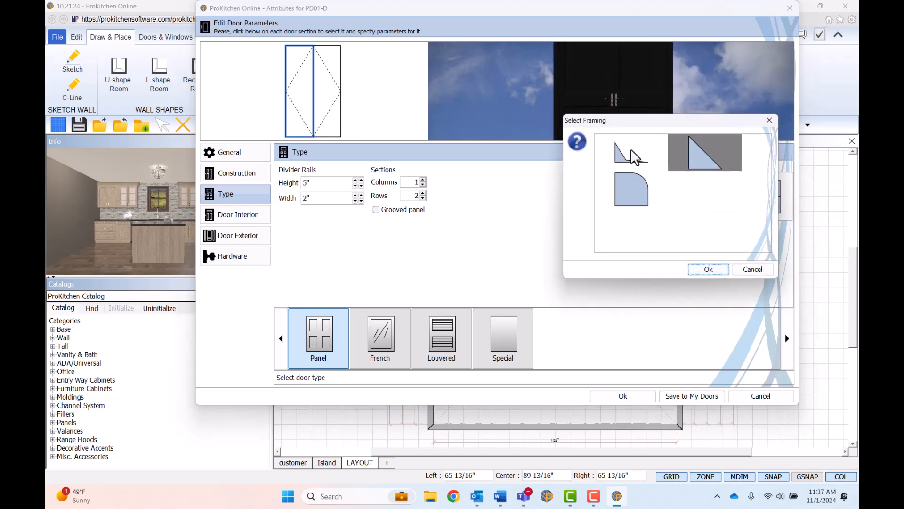
pyautogui.click(636, 163)
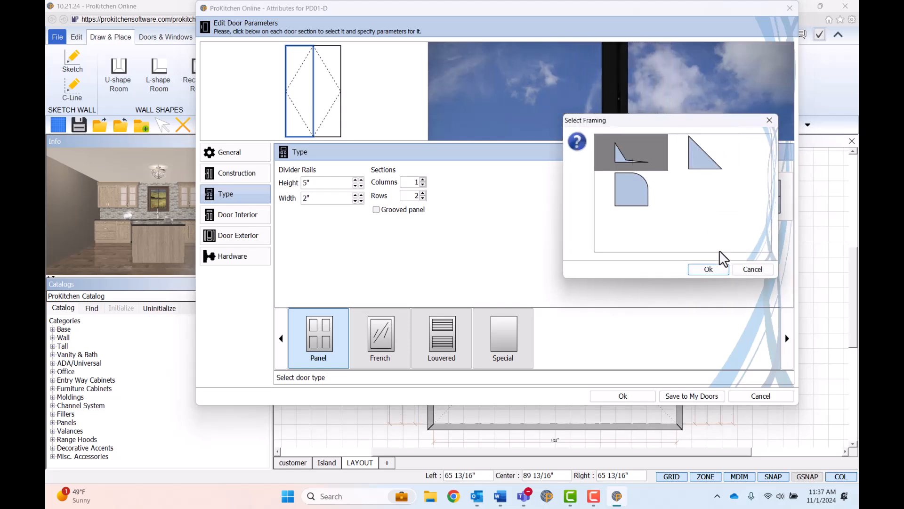
pyautogui.click(720, 268)
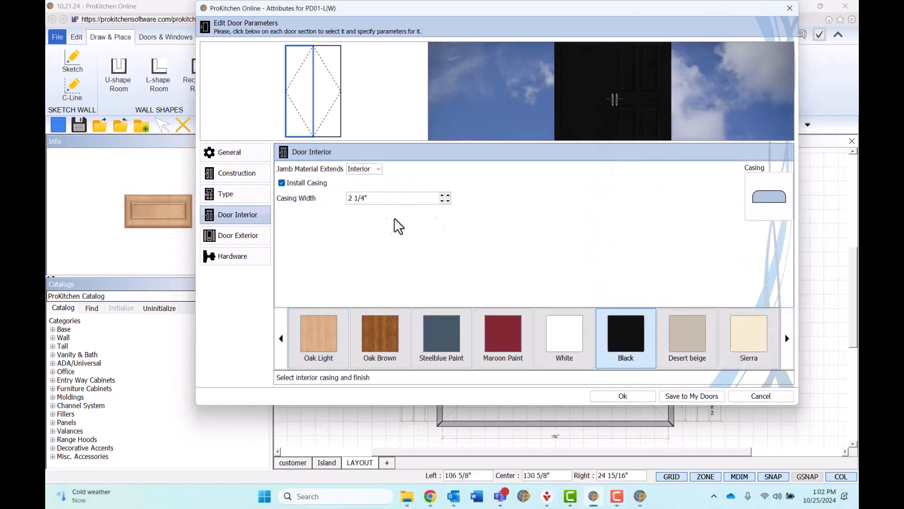
pyautogui.click(786, 213)
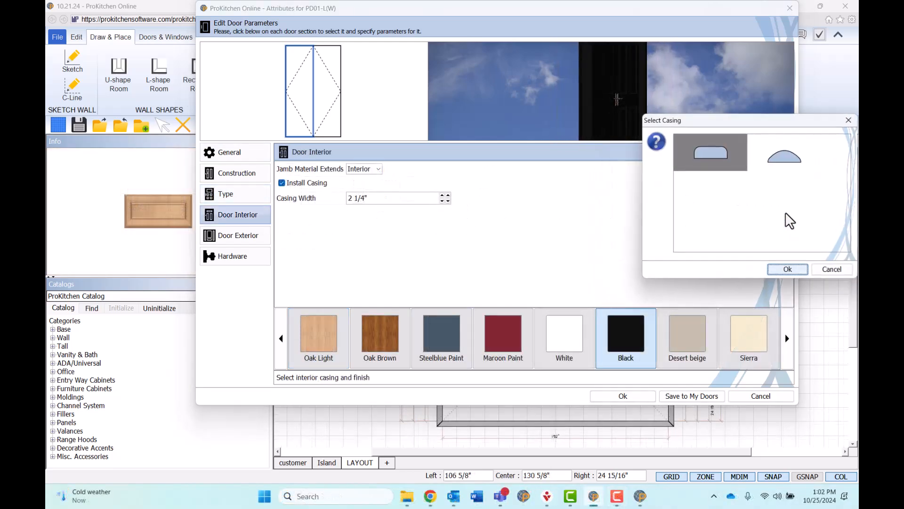
pyautogui.click(791, 157)
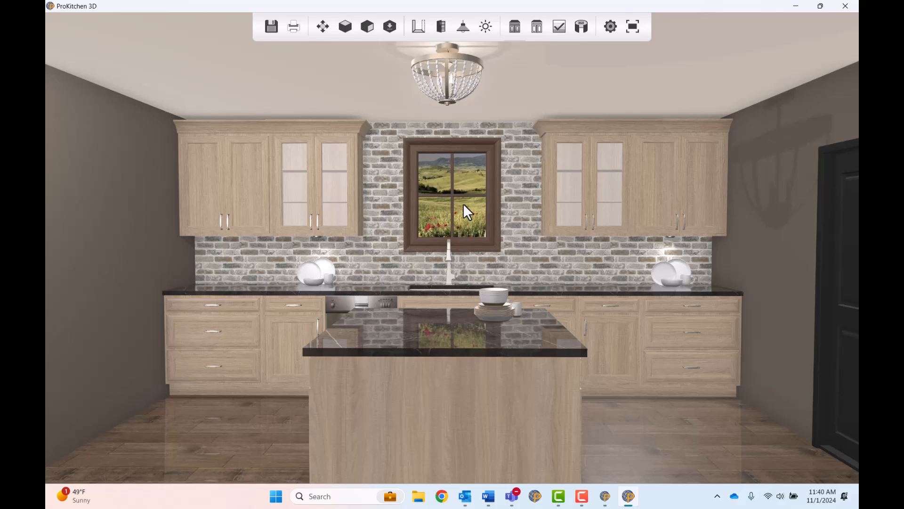
# - In the 3D view's lighting settings, set the Disperse Light to 30 Watt and the Room - Default light to 276 Watt
pyautogui.click(465, 28)
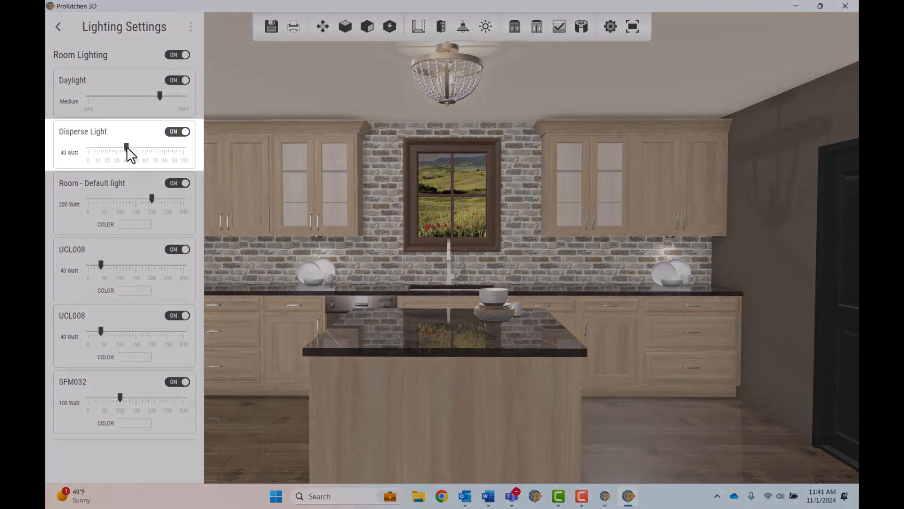
pyautogui.moveTo(127, 146); pyautogui.dragTo(114, 148)
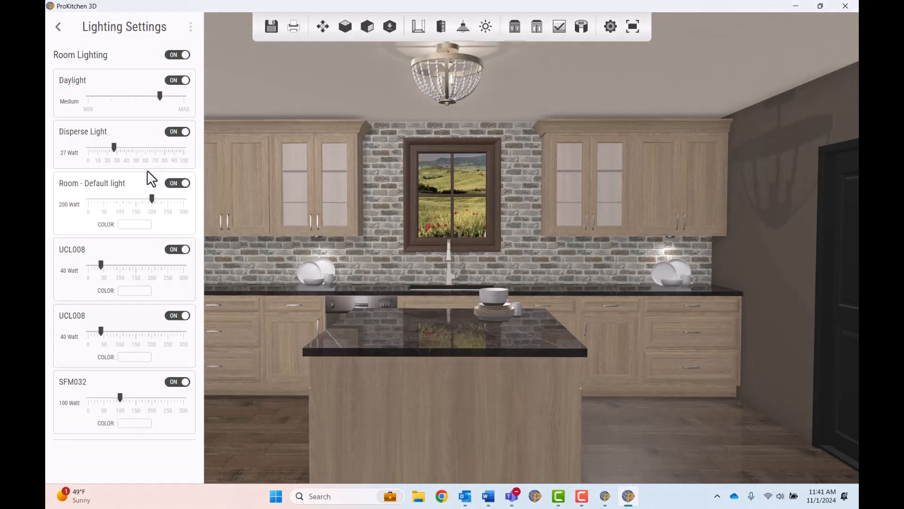
pyautogui.click(152, 197)
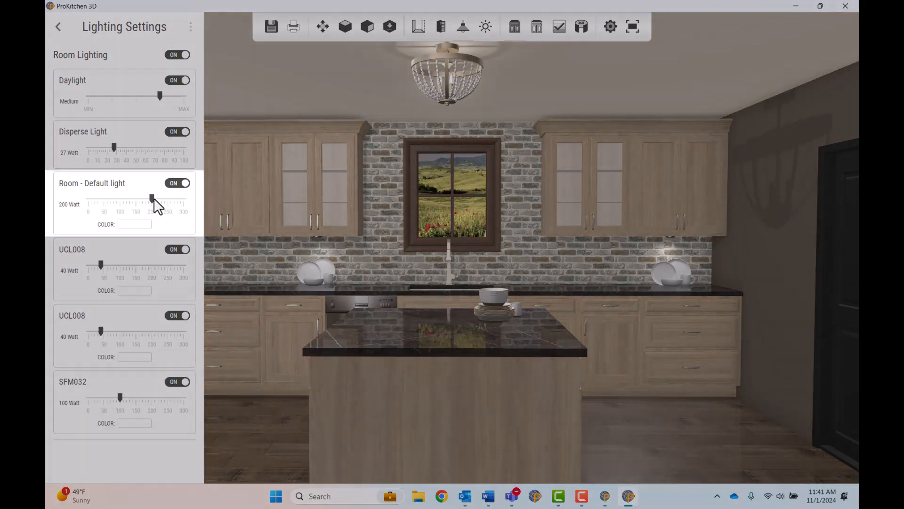
pyautogui.moveTo(154, 198); pyautogui.dragTo(152, 198)
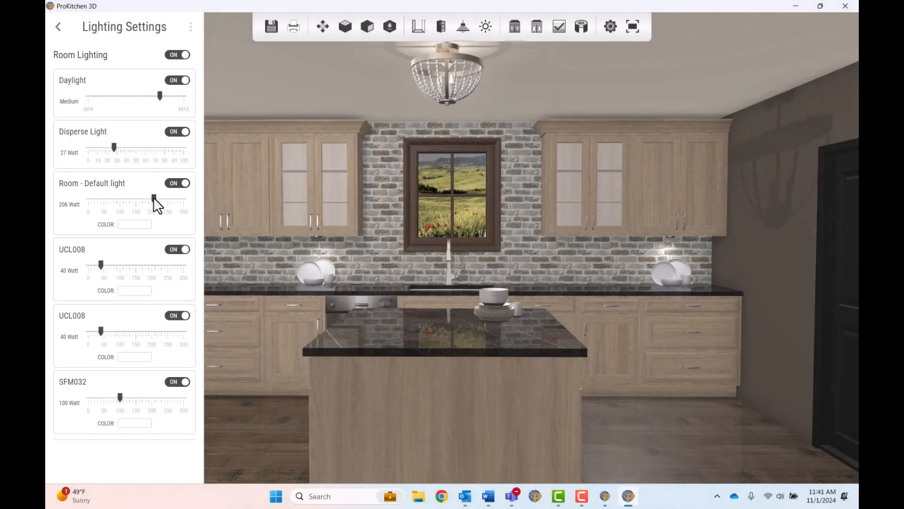
pyautogui.moveTo(169, 202); pyautogui.dragTo(168, 197)
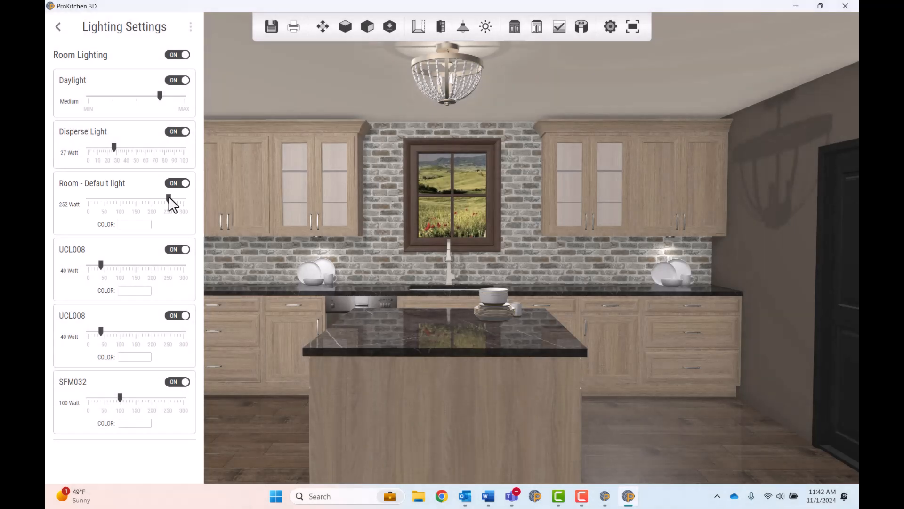
pyautogui.moveTo(114, 147); pyautogui.dragTo(110, 149)
pyautogui.moveTo(167, 198); pyautogui.dragTo(178, 200)
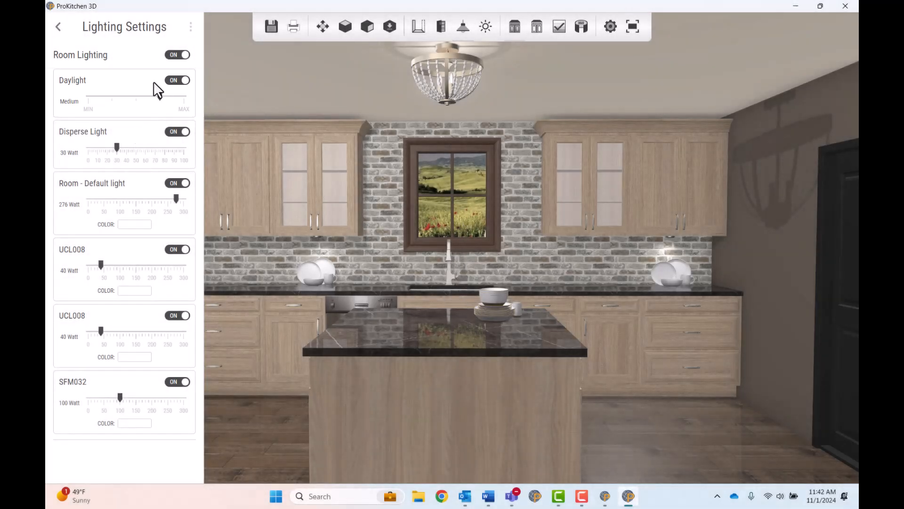
# - Raise the Daylight to High and set the two UCL008 under-cabinet lights to 75 and 74 Watt
pyautogui.moveTo(160, 95); pyautogui.dragTo(184, 96)
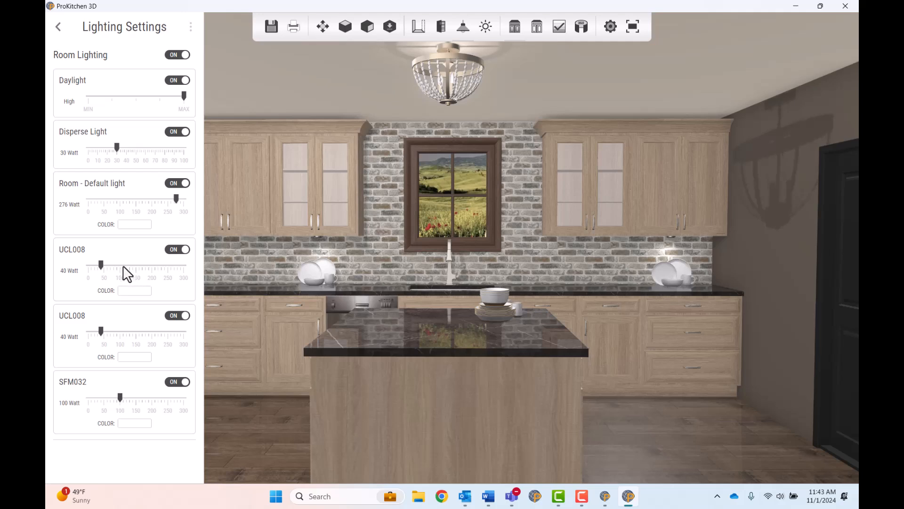
pyautogui.moveTo(101, 267)
pyautogui.mouseDown()
pyautogui.moveTo(126, 276)
pyautogui.moveTo(112, 263)
pyautogui.mouseUp()
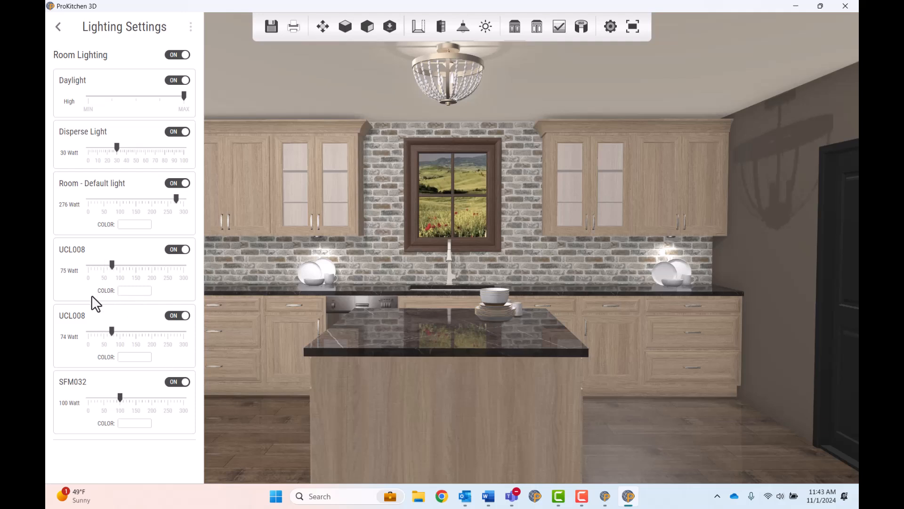
# - Give the 75 Watt UCL008 under-cabinet light a warm yellow color of RGB 254, 247, 205
pyautogui.click(141, 290)
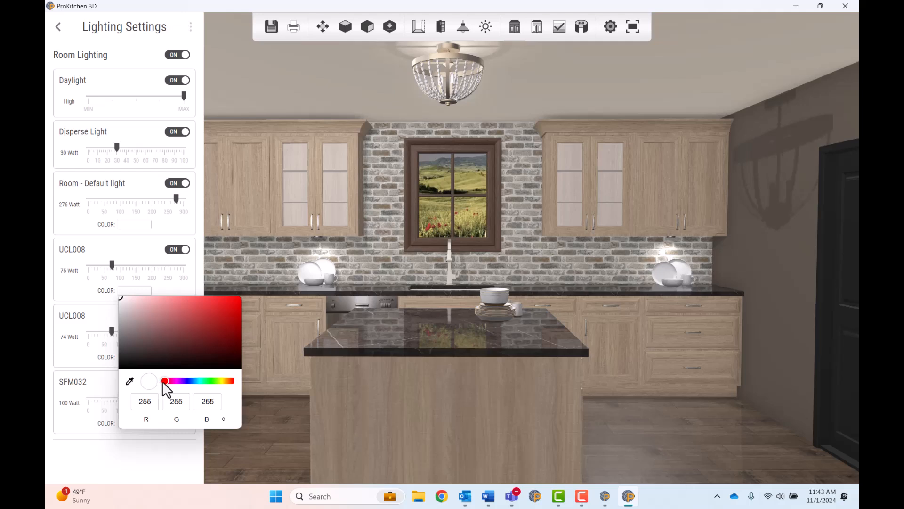
pyautogui.moveTo(163, 384); pyautogui.dragTo(224, 382)
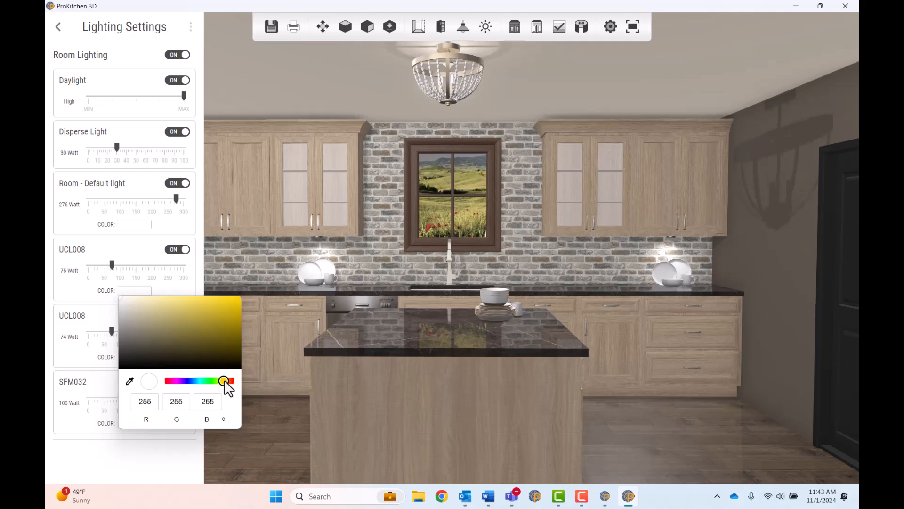
pyautogui.click(138, 307)
pyautogui.moveTo(137, 304); pyautogui.dragTo(142, 296)
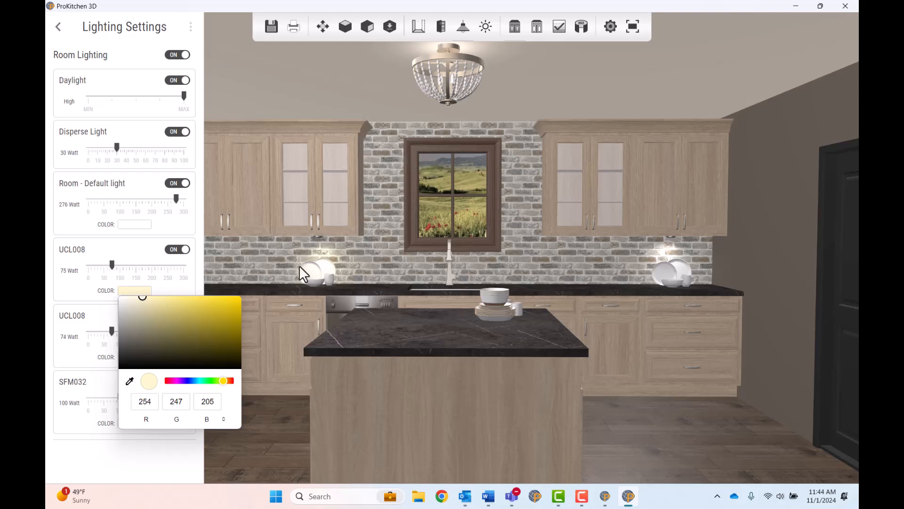
pyautogui.click(345, 253)
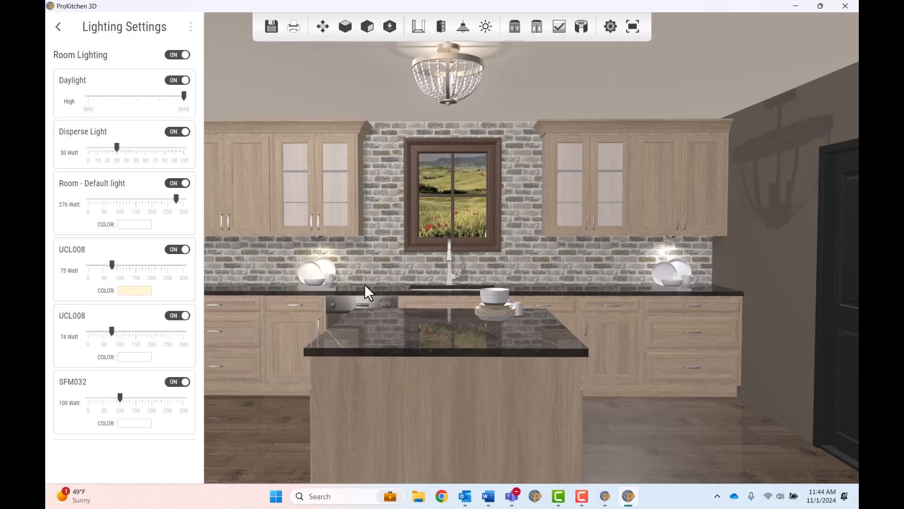
pyautogui.click(358, 224)
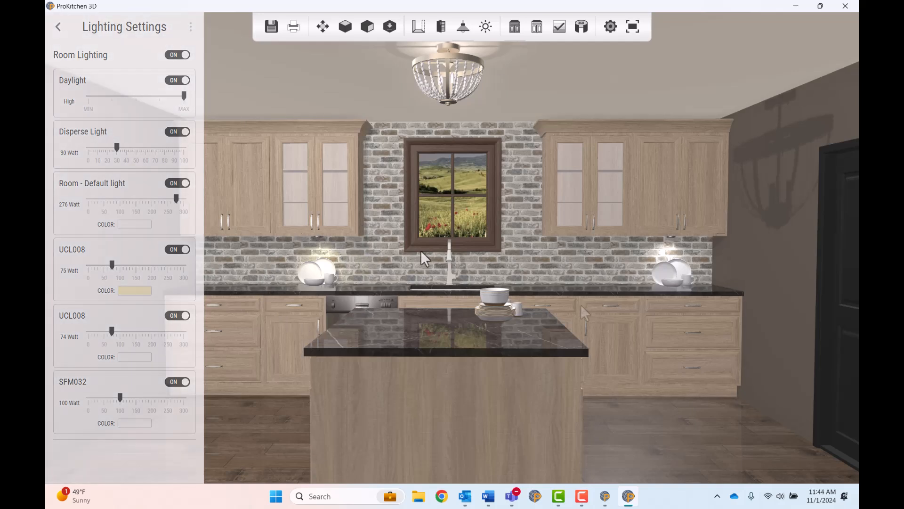